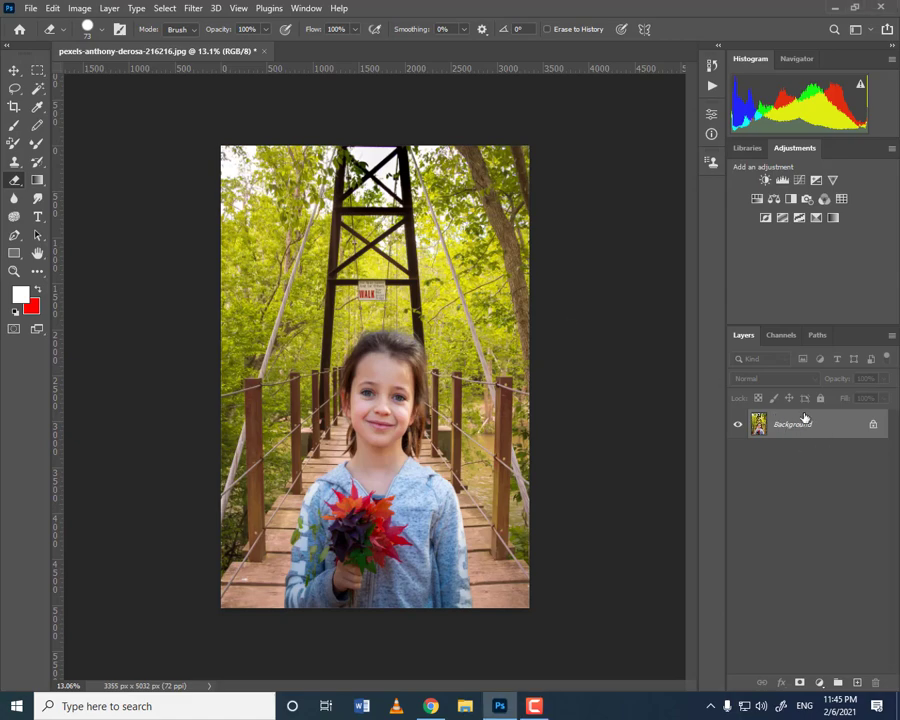
Duplicate the photo layer twice, then lasso loosely around the girl from head to bottom edge
key(ctrl+j)
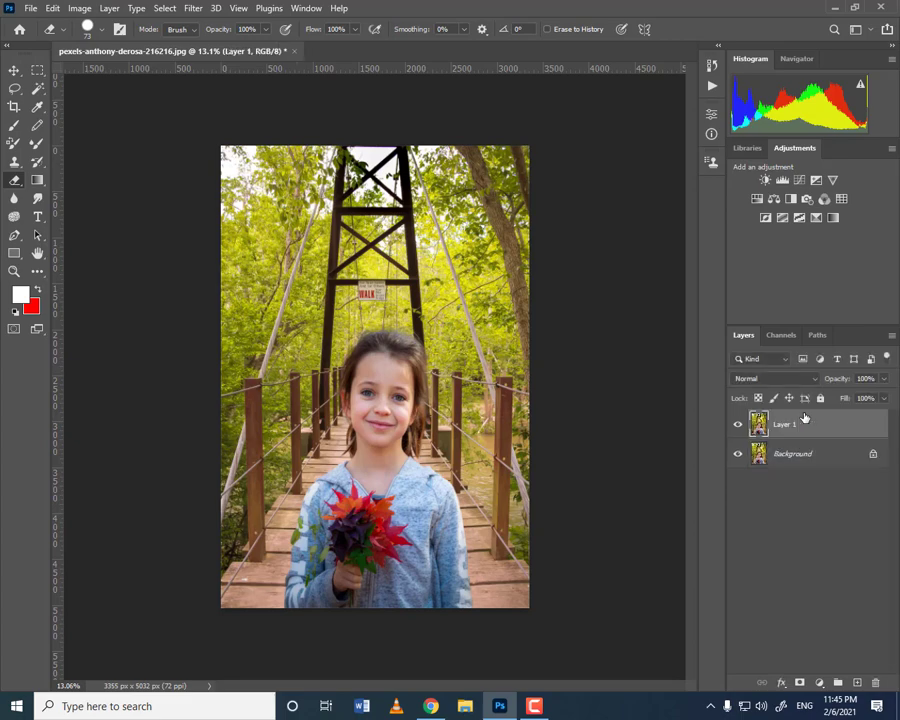
key(ctrl+j)
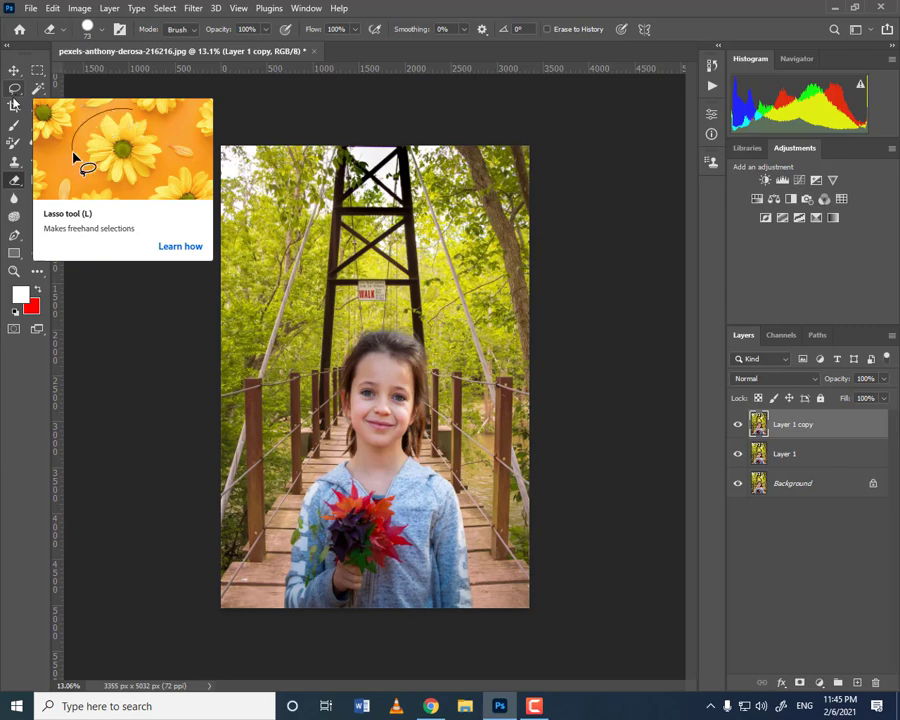
click(15, 95)
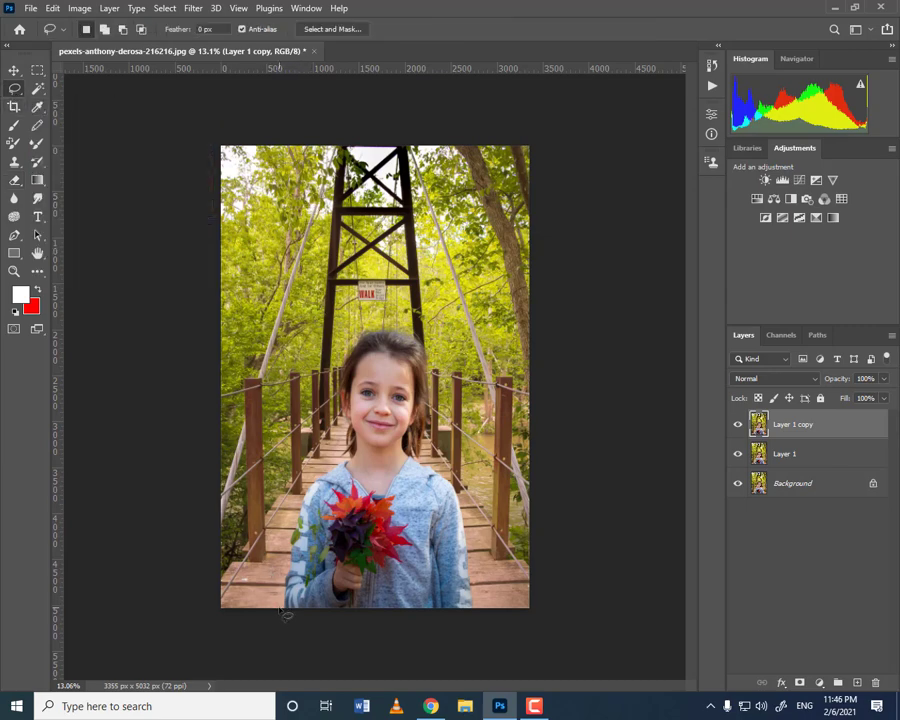
mouse_move(285, 612)
mouse_down()
mouse_move(297, 519)
mouse_move(350, 464)
mouse_move(346, 368)
mouse_move(432, 350)
mouse_move(428, 462)
mouse_move(473, 523)
mouse_move(487, 612)
mouse_move(445, 634)
mouse_move(281, 631)
mouse_up()
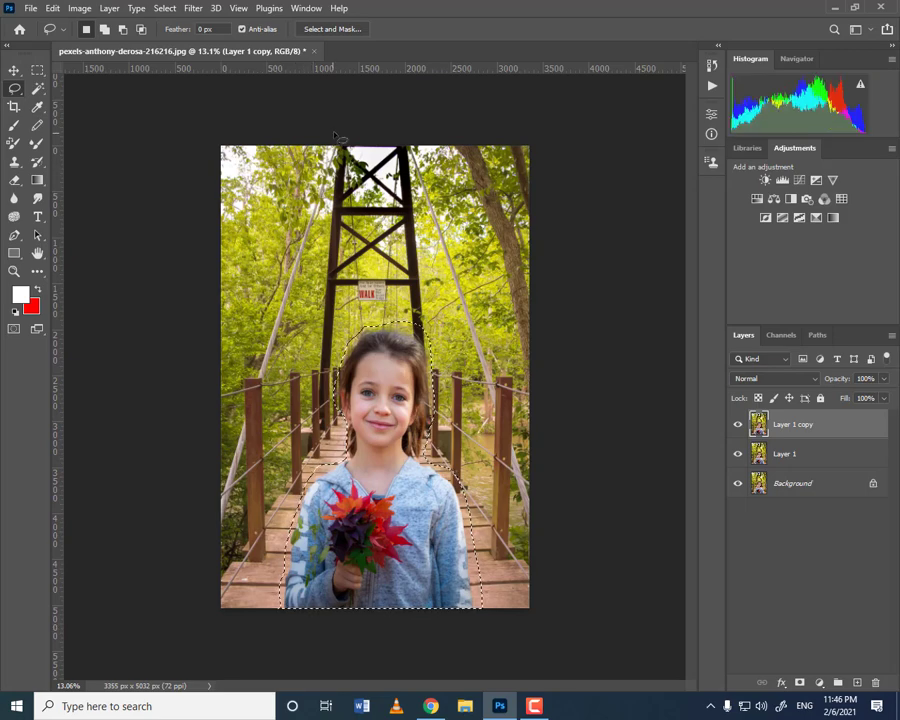
In Select and Mask, refine the girl with Select Subject, 100% Decontaminate Colors, output New Layer with Layer Mask
click(335, 31)
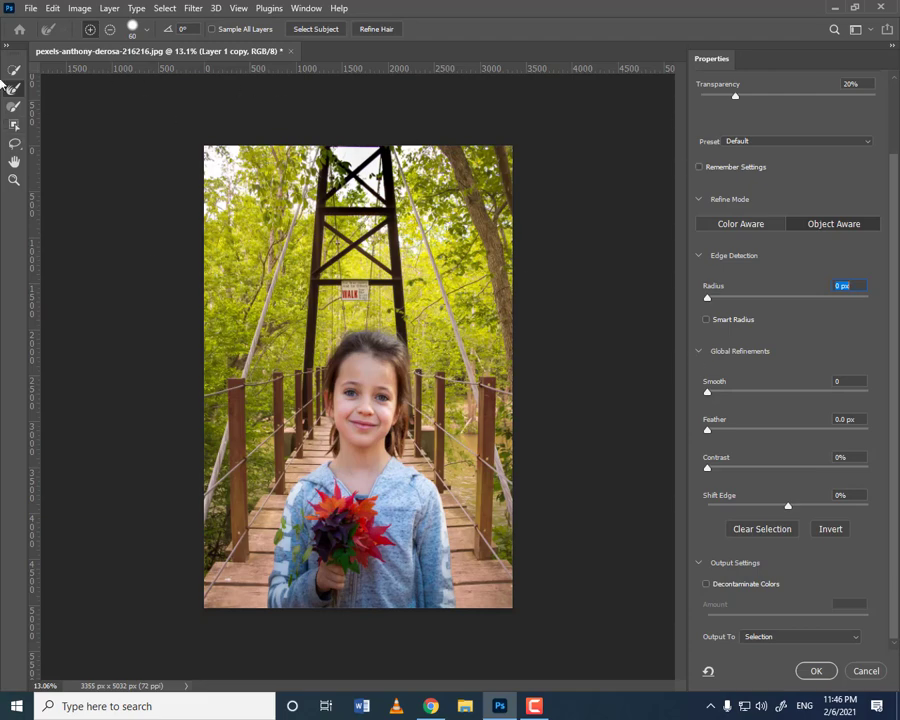
click(8, 87)
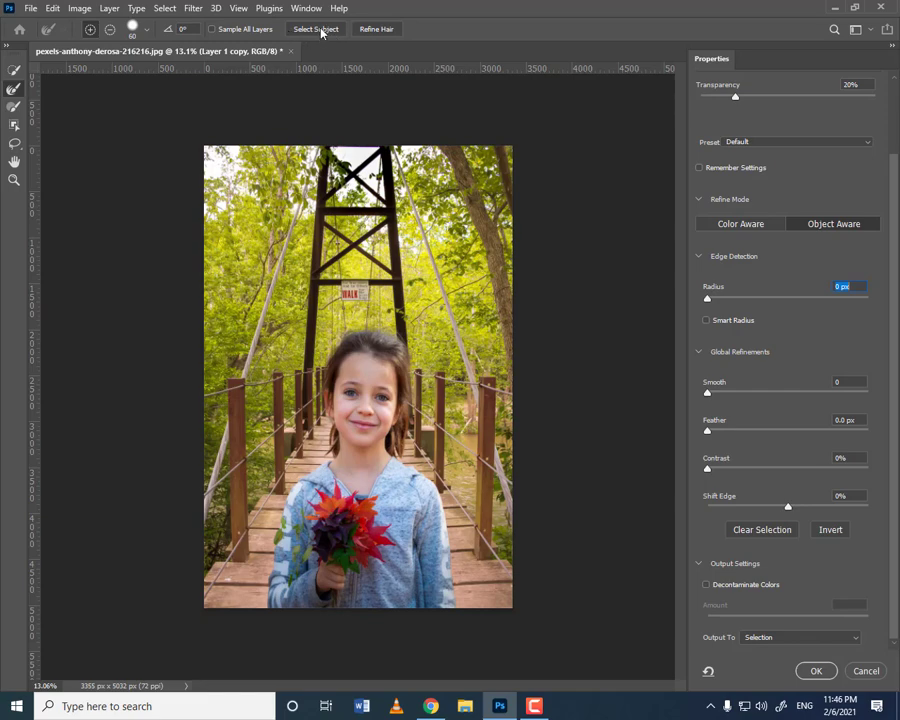
click(313, 33)
click(738, 586)
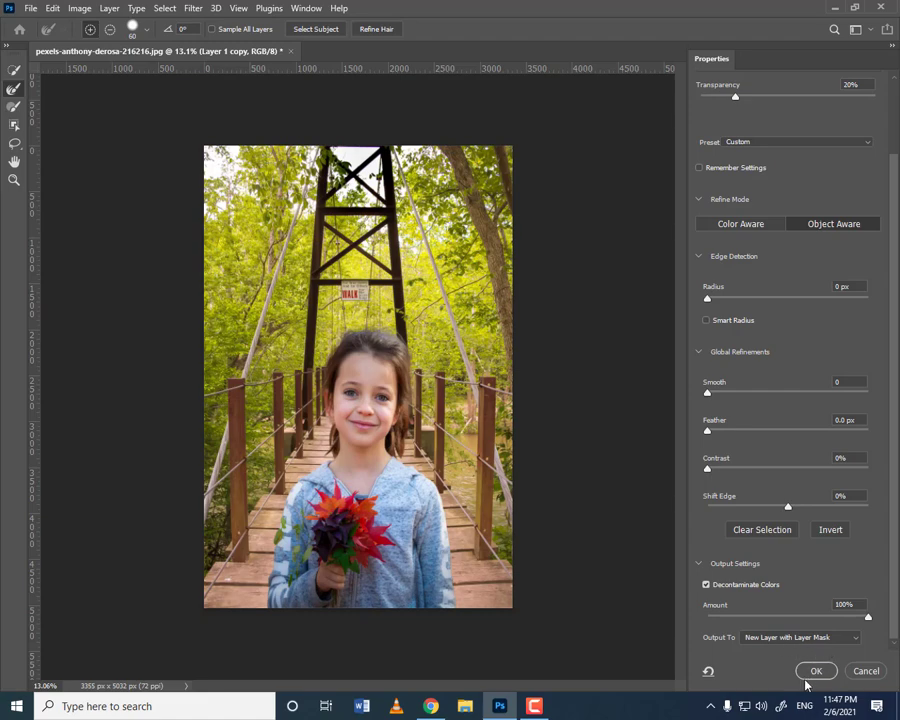
Create the masked cutout Layer 1 copy 2, check it, then leave only Layer 1 copy visible
click(816, 673)
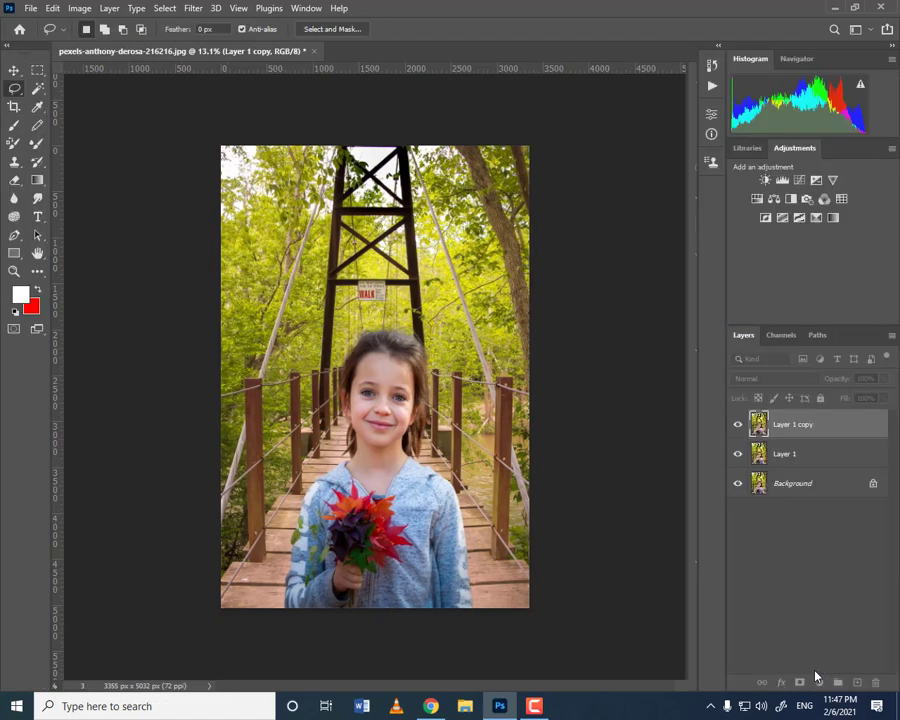
click(738, 483)
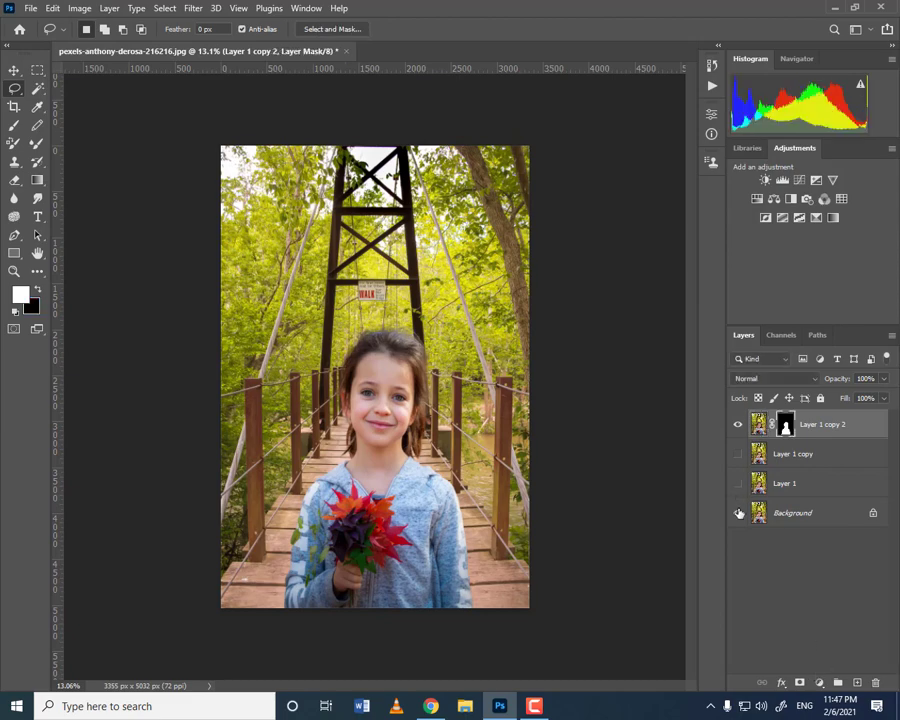
click(738, 512)
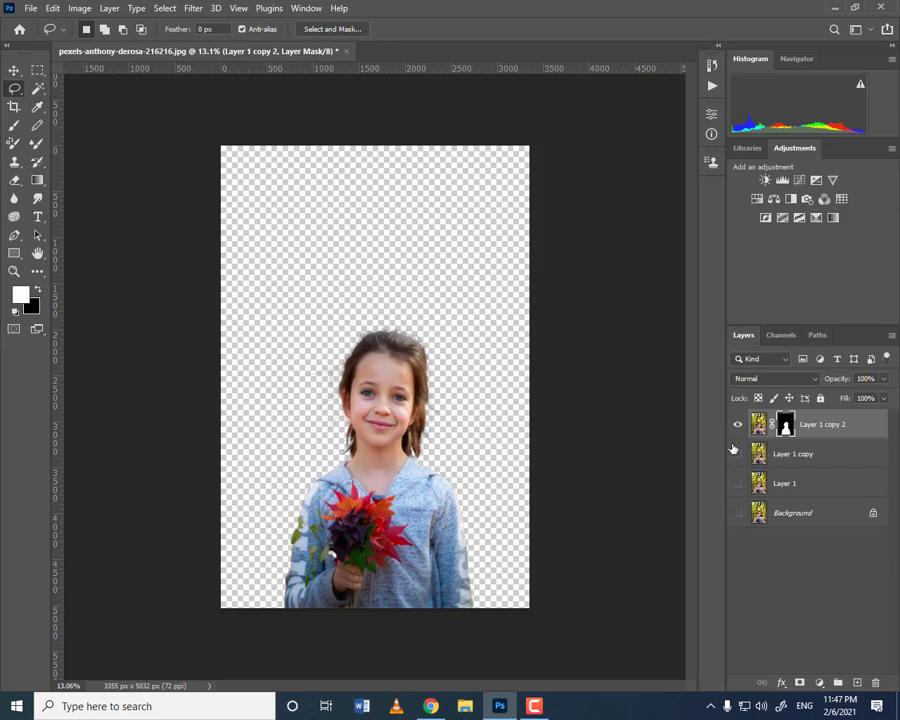
click(738, 454)
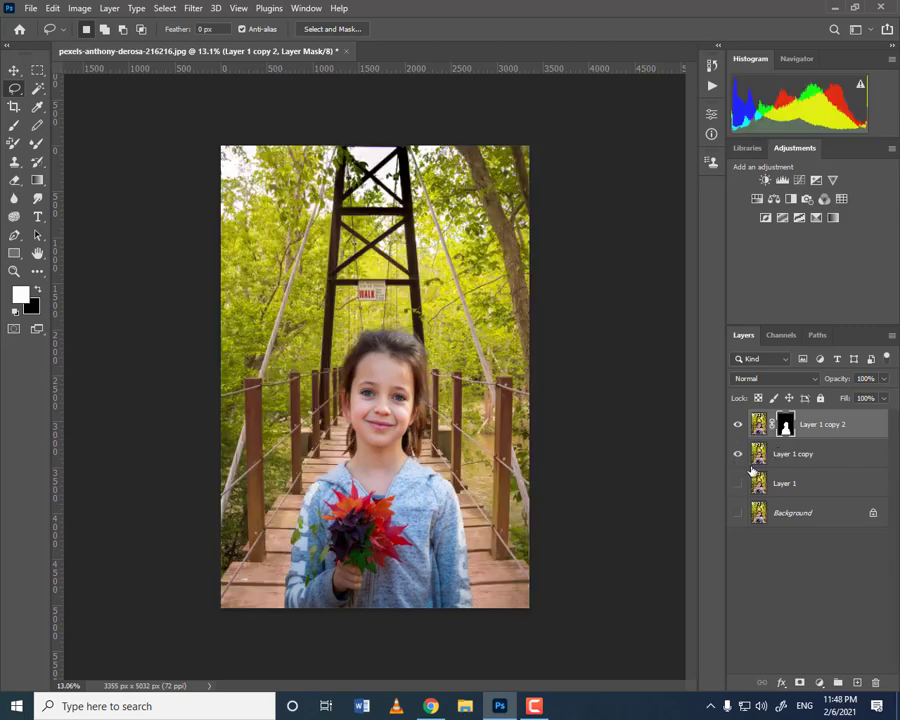
click(738, 425)
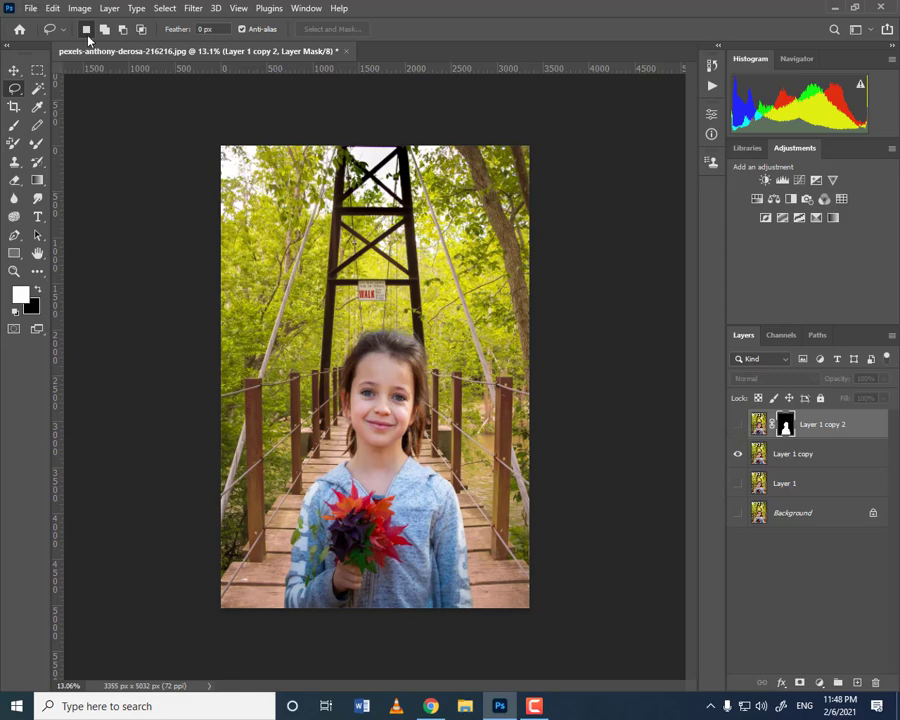
click(14, 105)
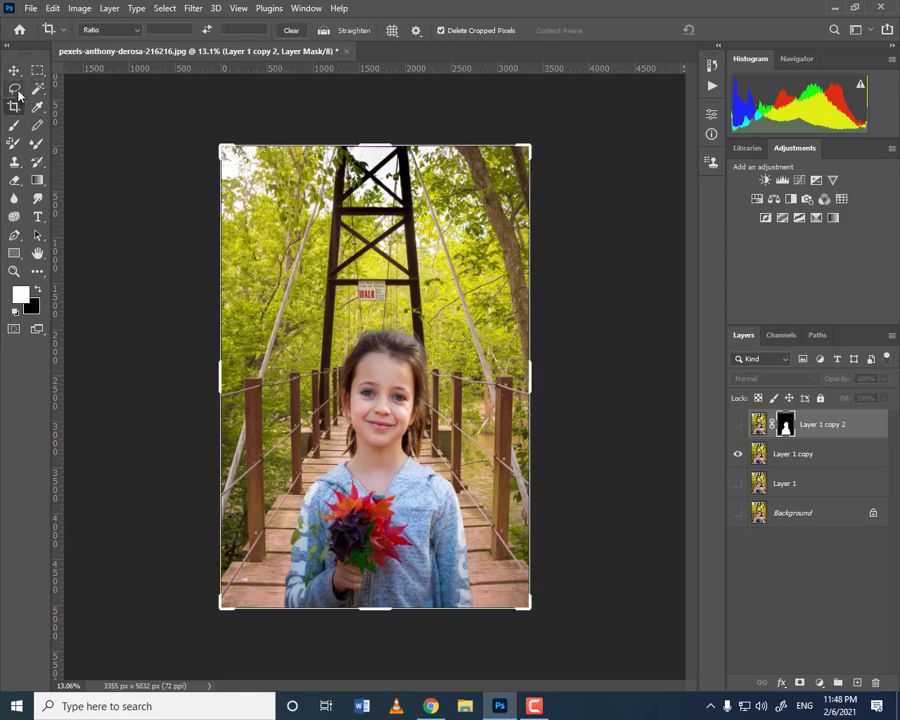
Lasso loosely around the girl and make Layer 1 copy the active layer
mouse_move(286, 612)
mouse_down()
mouse_move(357, 335)
mouse_move(437, 463)
mouse_move(274, 640)
mouse_up()
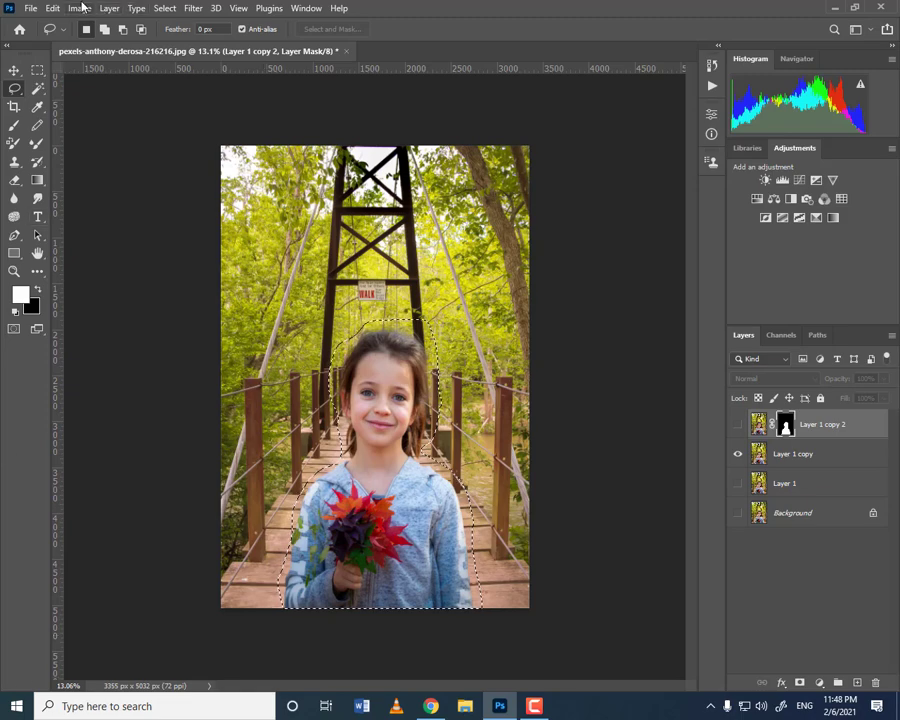
click(52, 8)
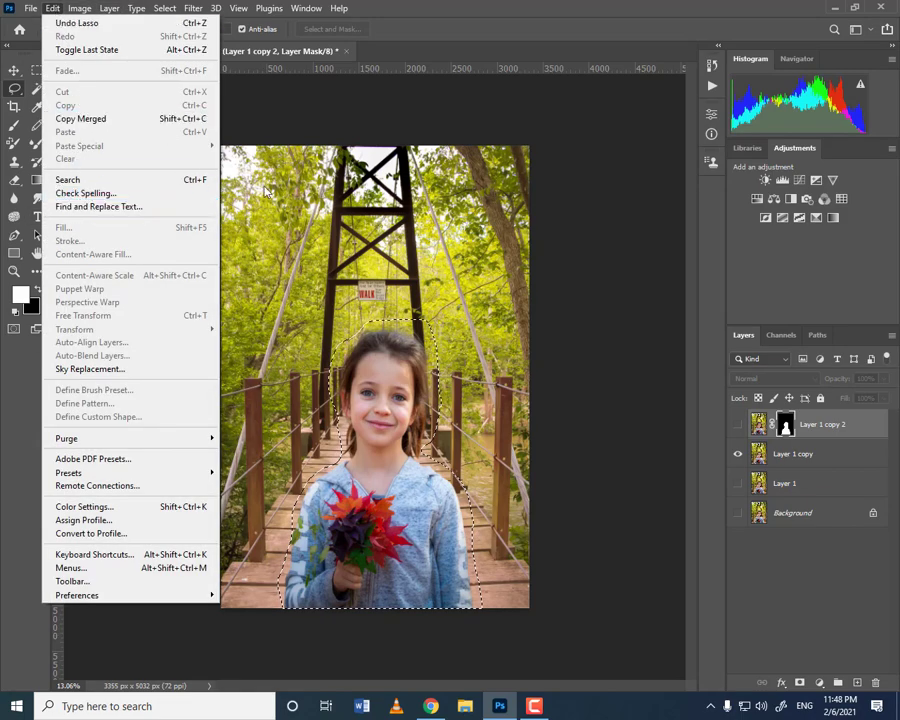
click(815, 541)
click(770, 452)
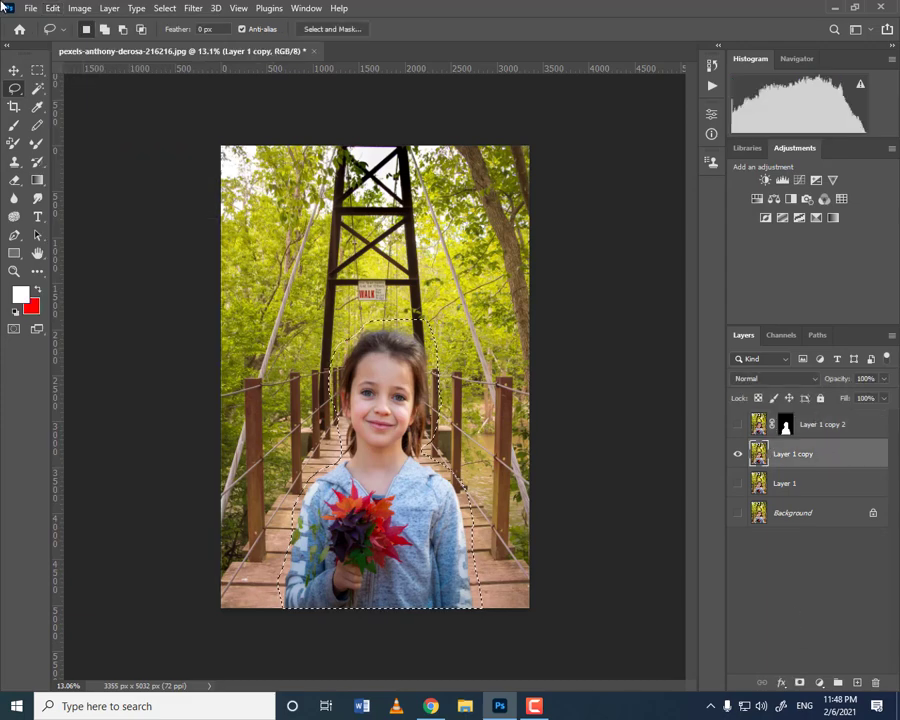
click(53, 8)
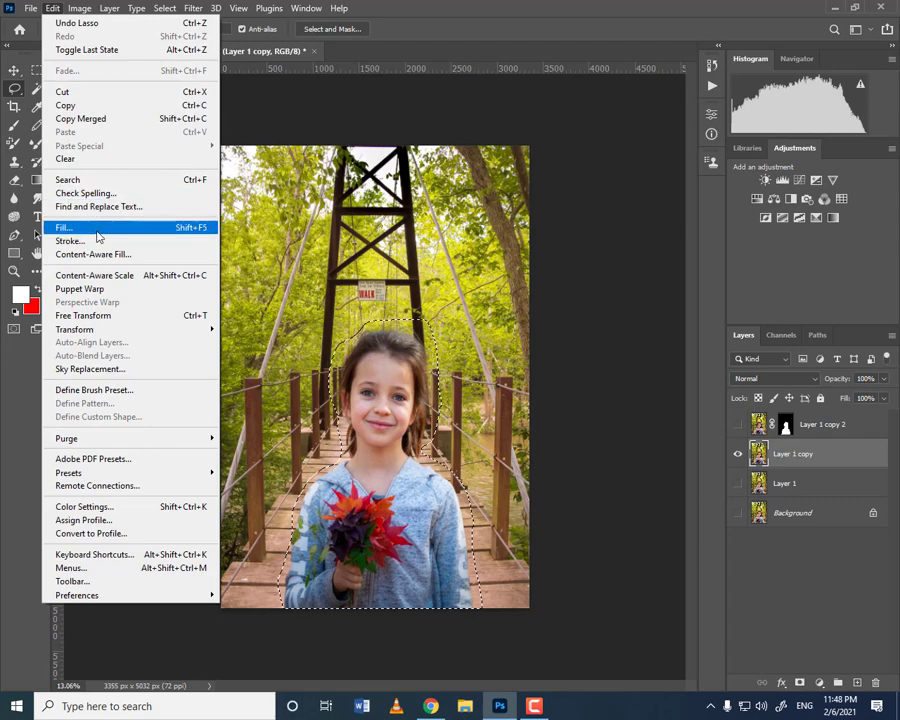
Content-aware fill the girl's area with surrounding bridge and foliage, then deselect
click(130, 230)
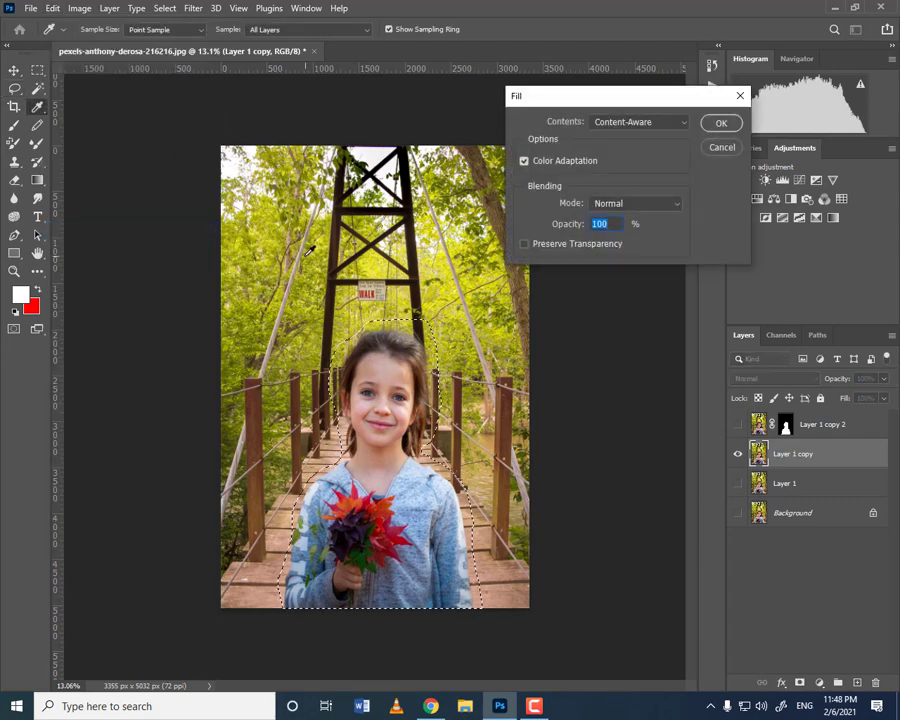
drag(624, 105, 634, 193)
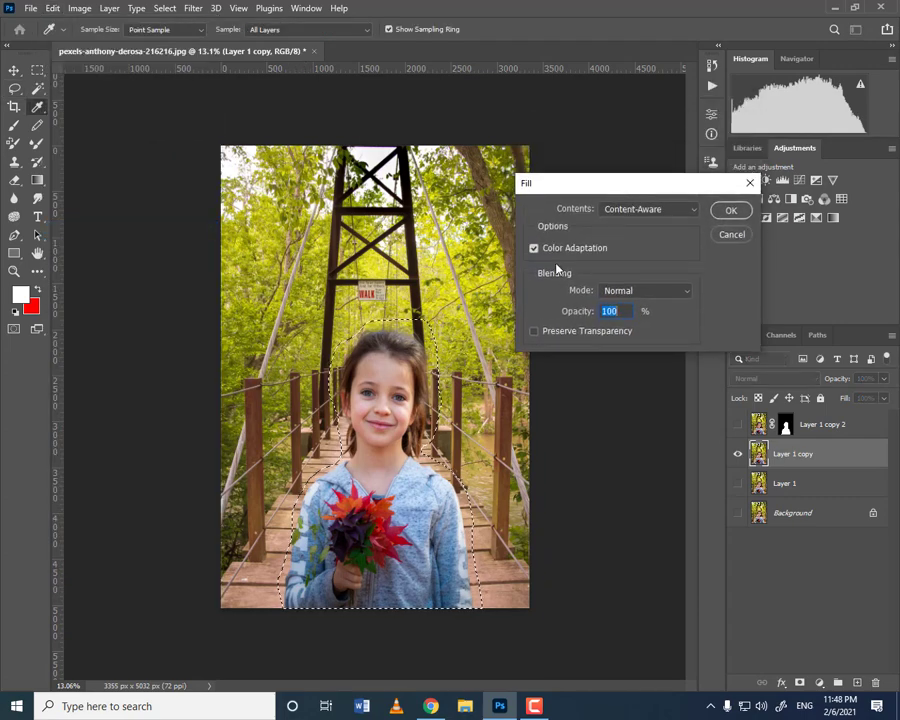
click(731, 212)
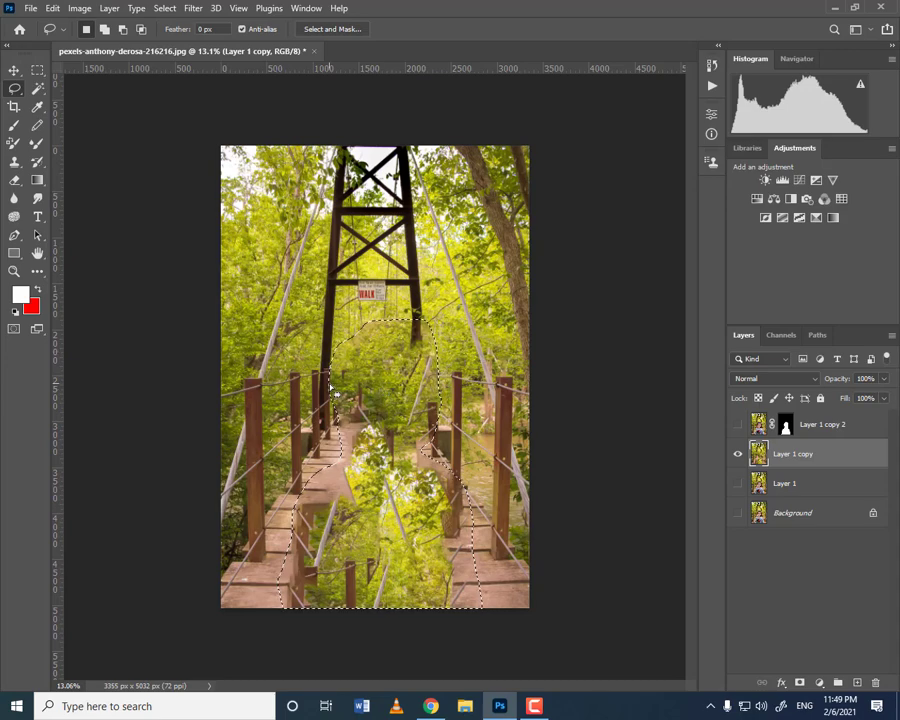
key(ctrl+d)
key(m)
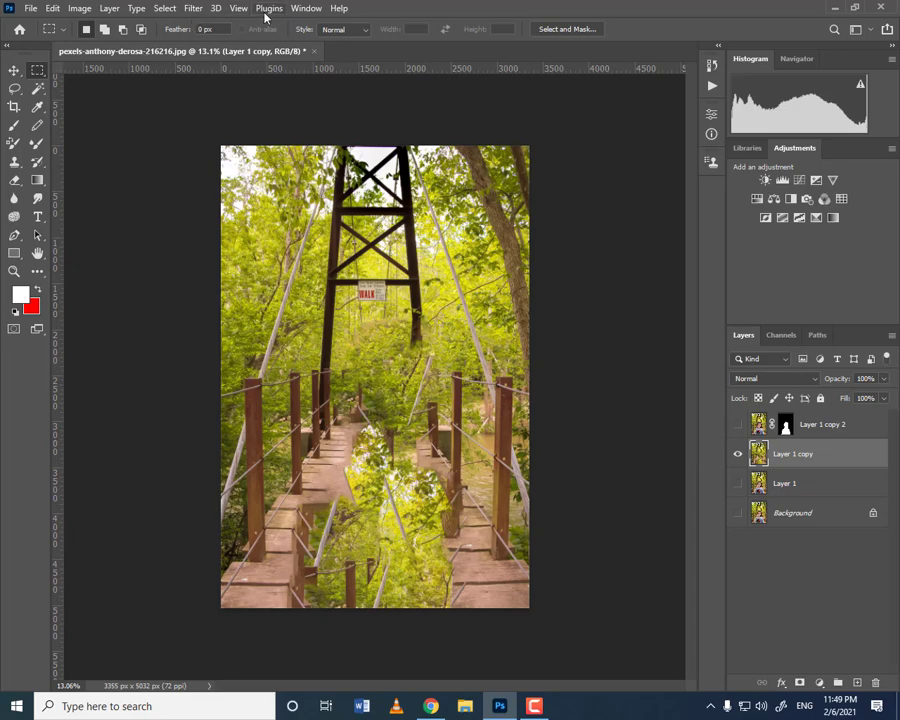
Apply a Gaussian Blur with a 40-pixel radius to Layer 1 copy
click(191, 9)
mouse_move(230, 188)
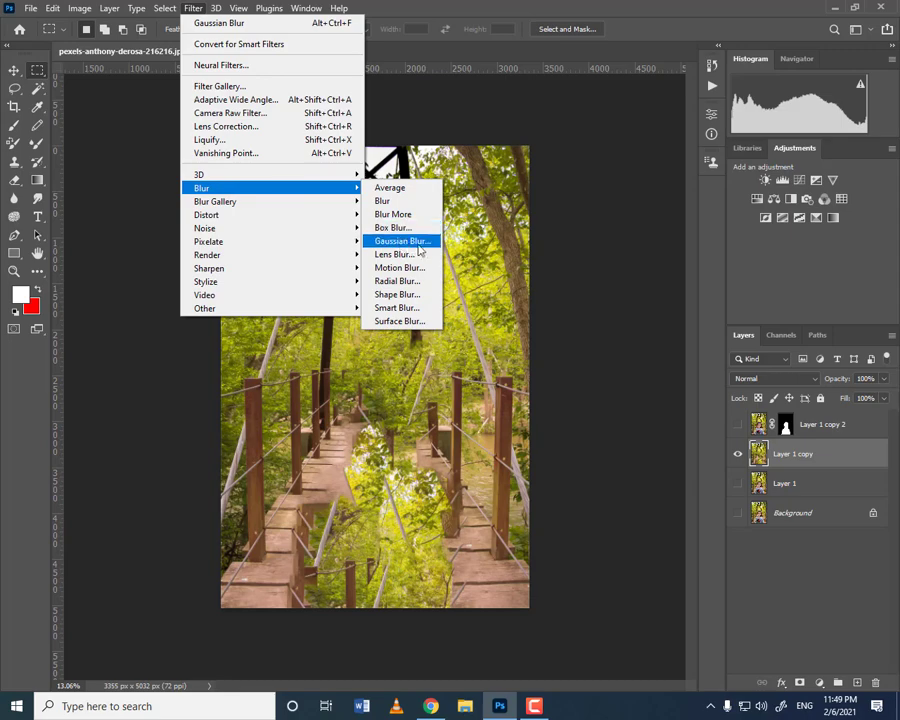
click(430, 251)
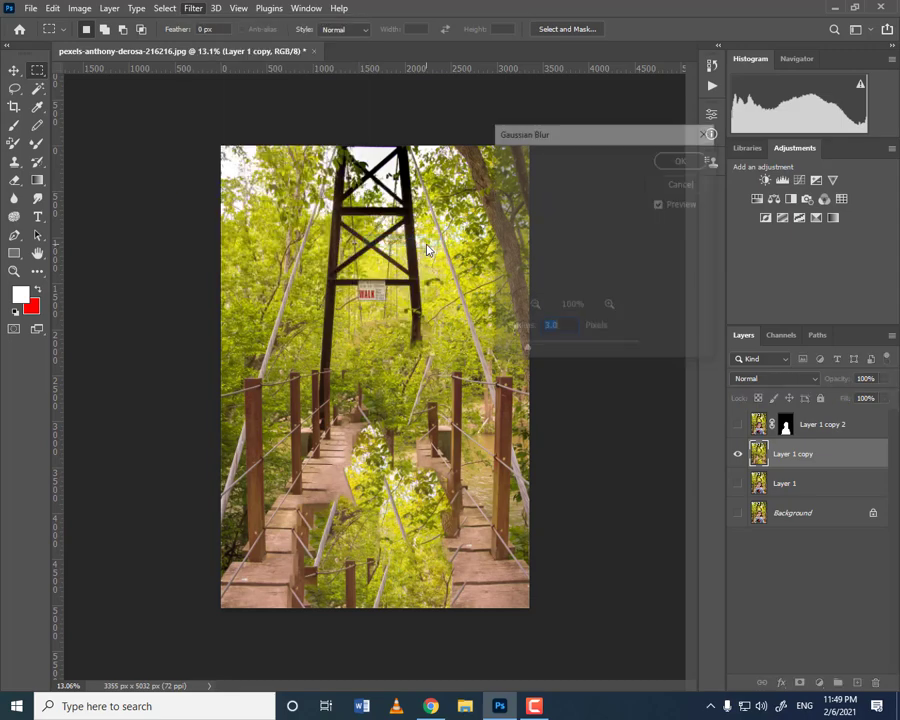
drag(526, 351, 579, 349)
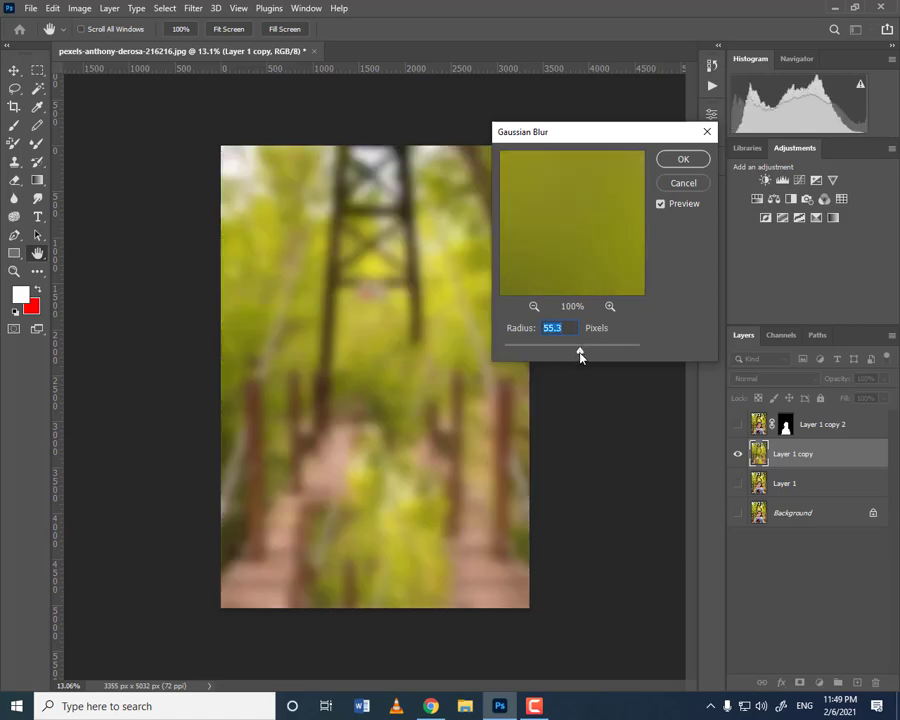
mouse_move(579, 352)
mouse_down()
mouse_move(567, 353)
mouse_move(577, 356)
mouse_up()
text(36)
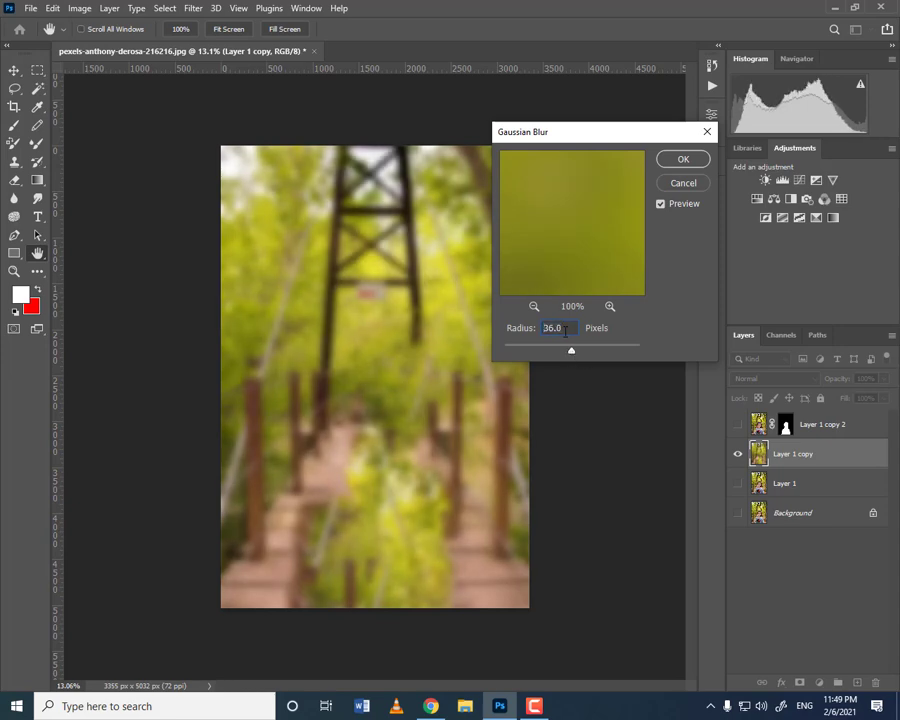
text(40)
click(666, 163)
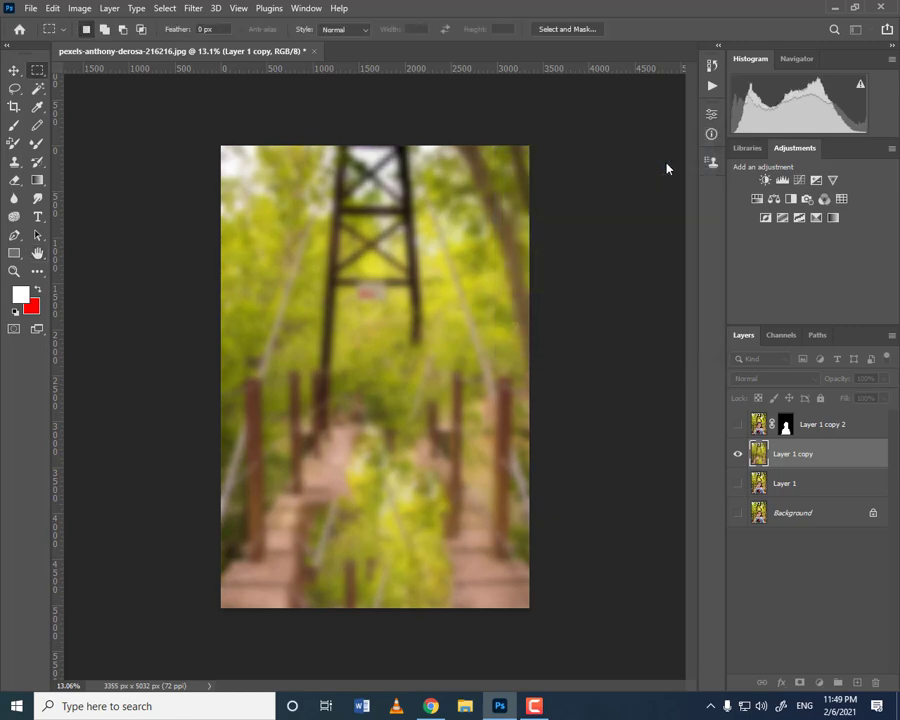
Show Layer 1 copy 2, hide Layer 1 copy, and view Layer 1 copy 2's mask alone on the canvas
click(738, 425)
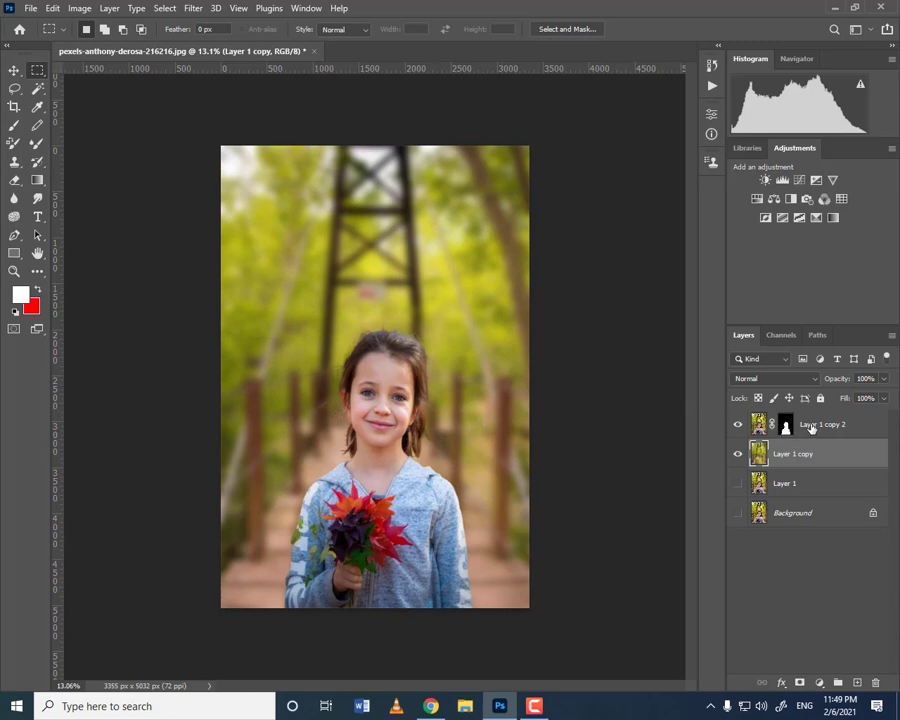
click(811, 427)
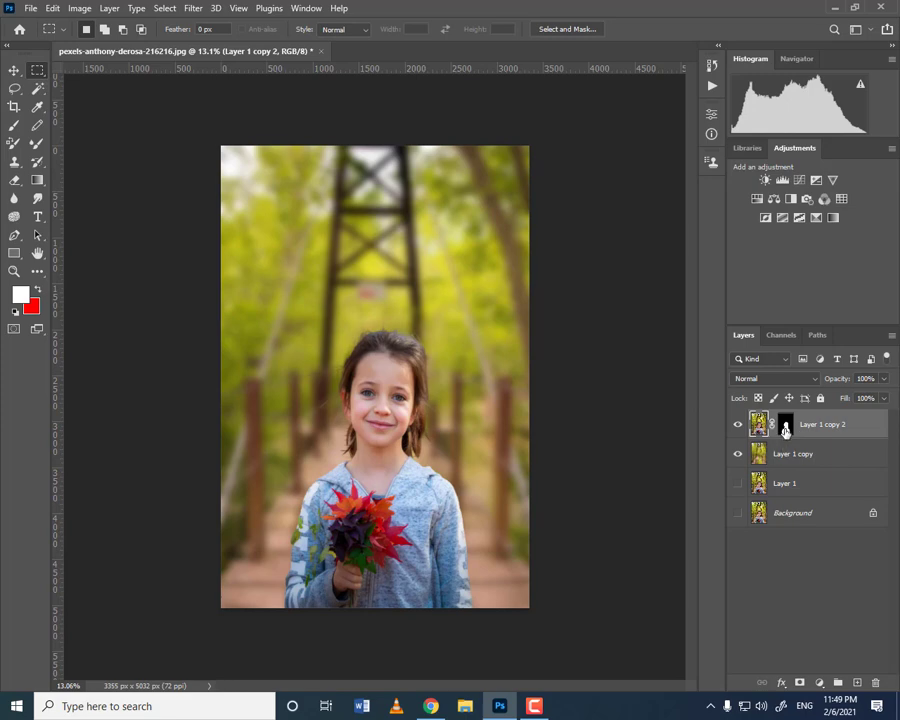
click(786, 427)
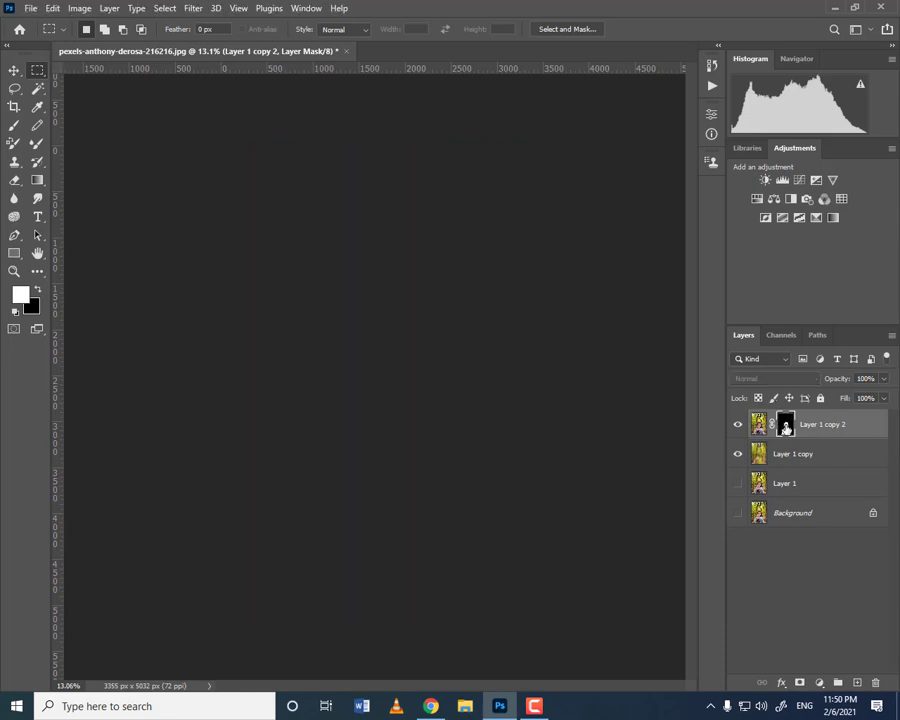
click(738, 454)
click(784, 429)
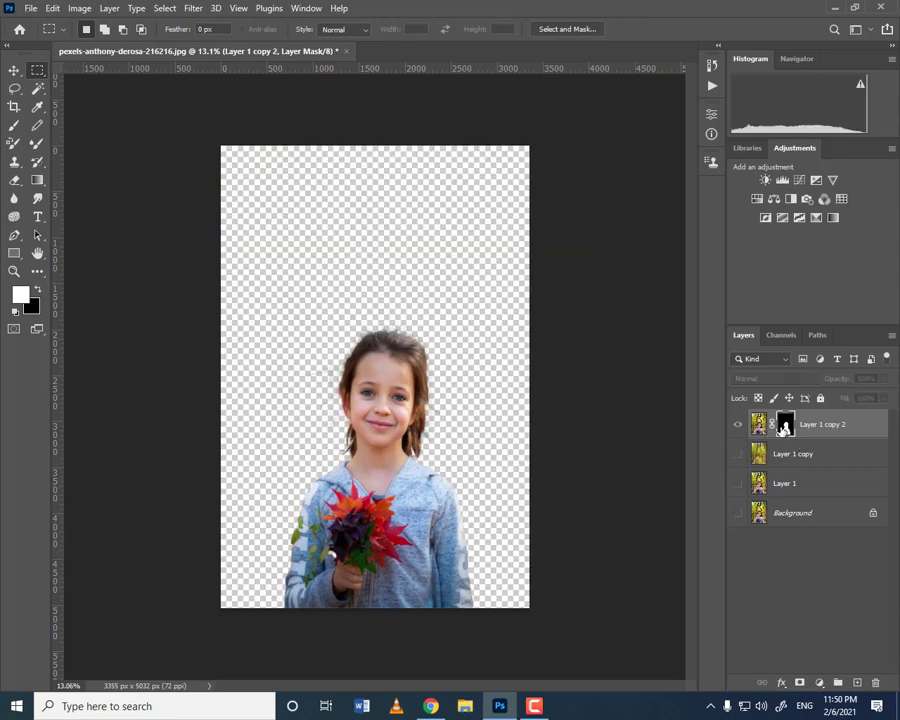
alt+click(784, 427)
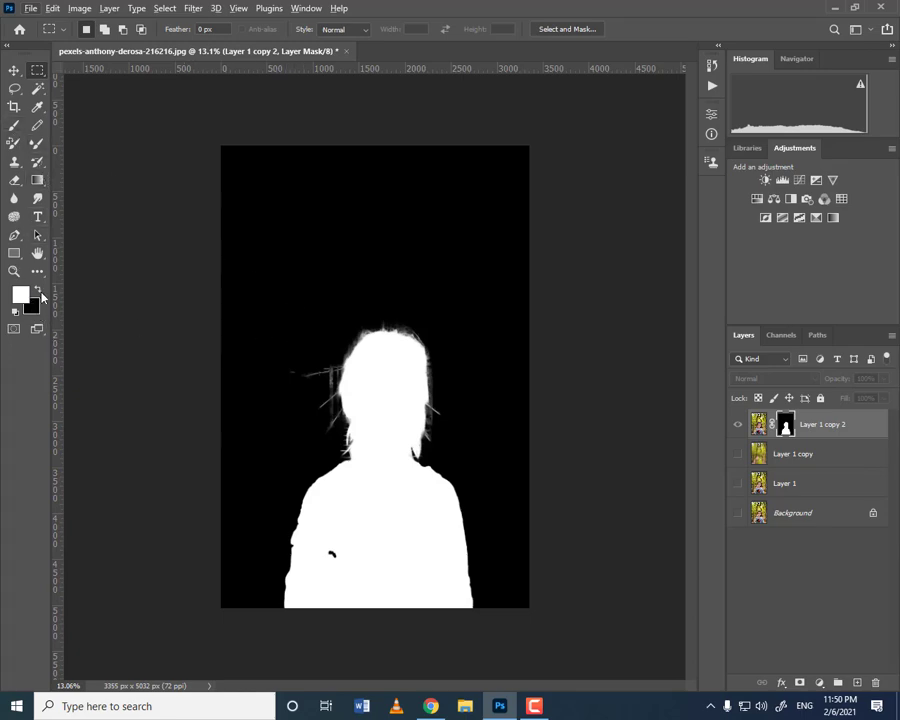
Erase the stray strands around the girl's hair on the mask, then exit mask view
key(e)
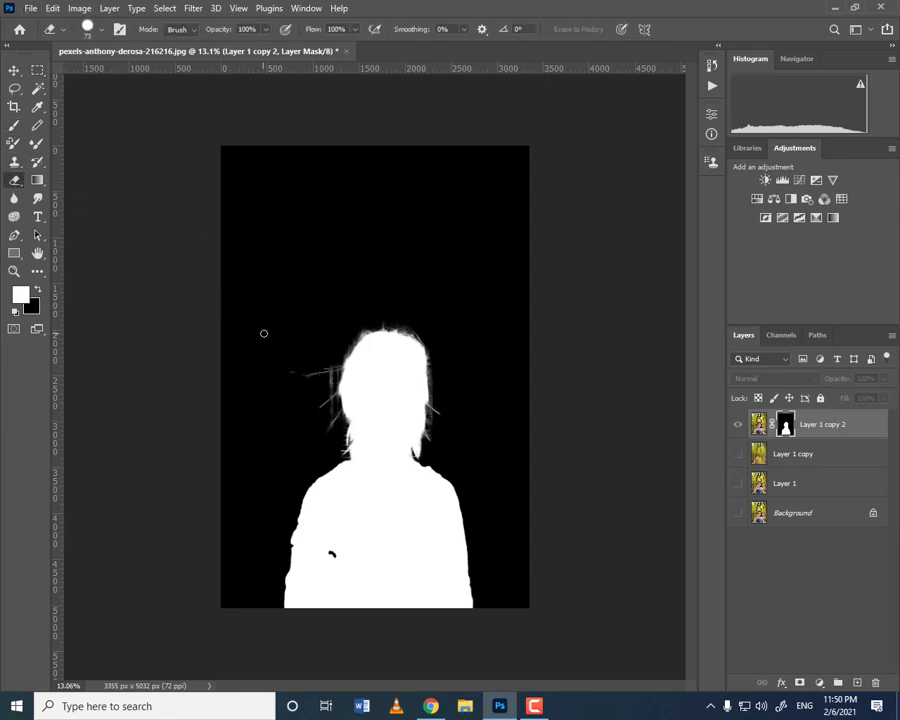
drag(316, 371, 287, 370)
drag(331, 398, 324, 404)
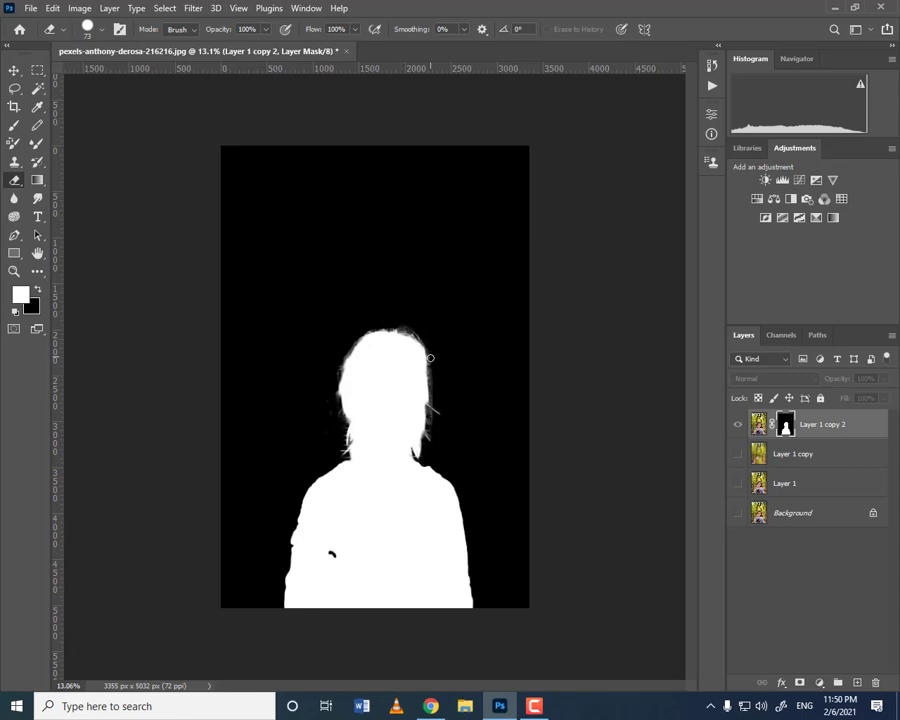
drag(428, 400, 430, 432)
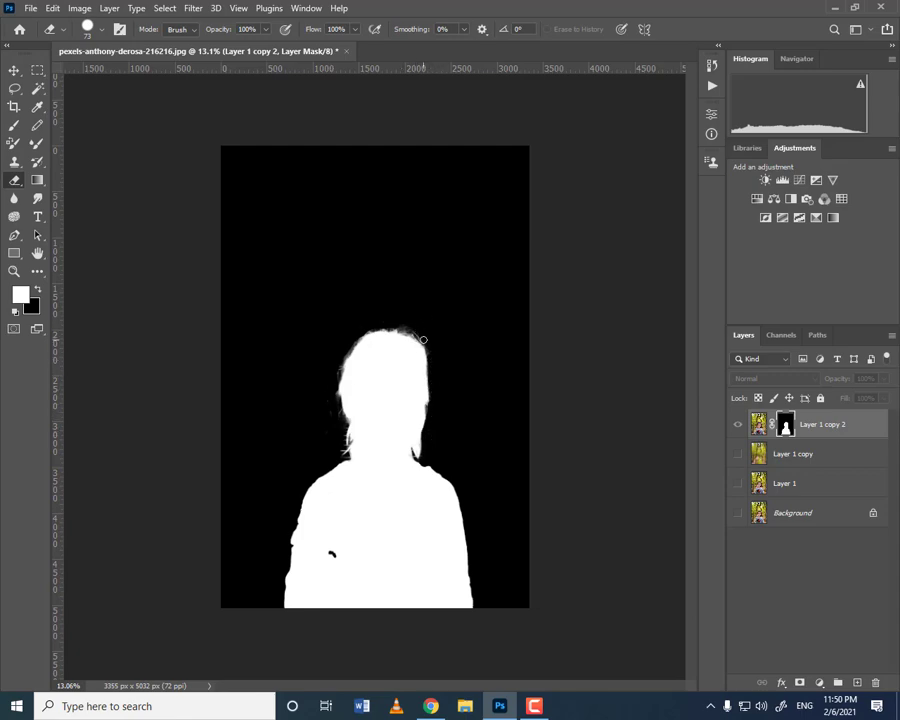
drag(410, 333, 337, 400)
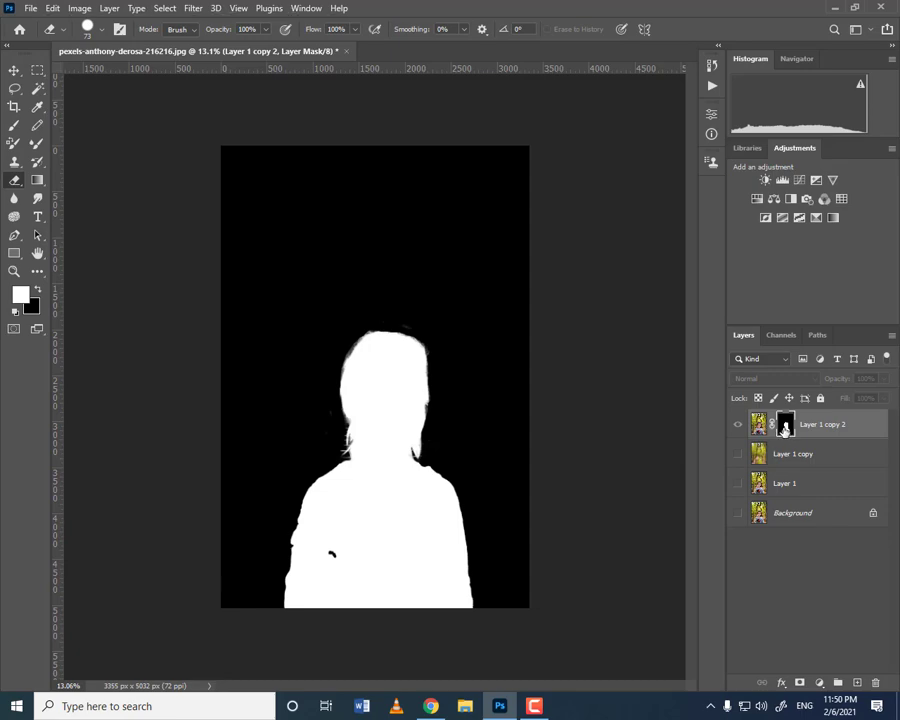
alt+click(785, 427)
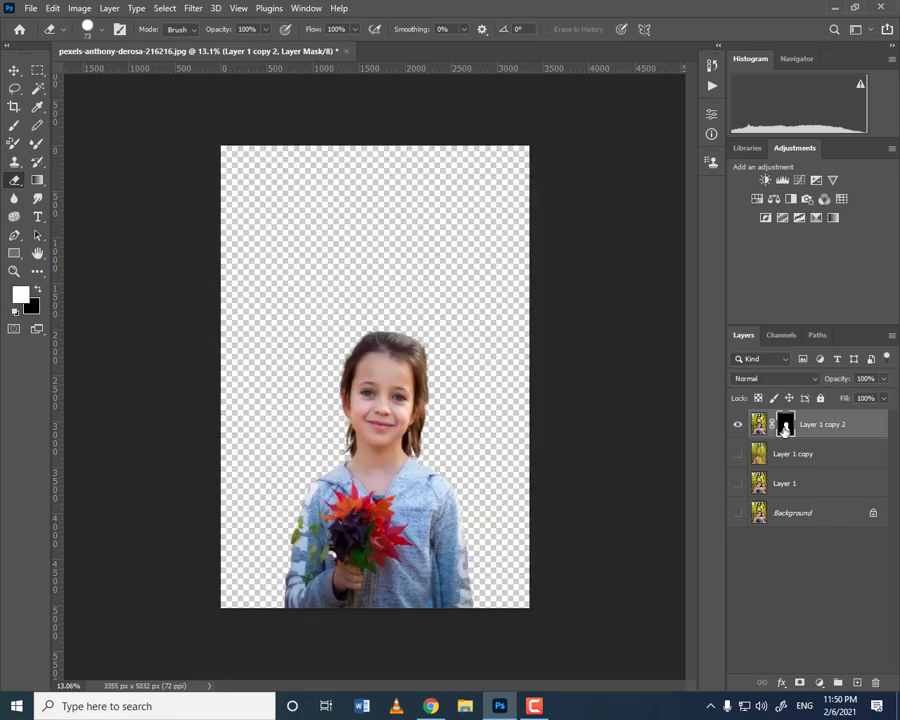
Make the blurred Layer 1 copy visible again behind the sharp girl cutout
click(737, 455)
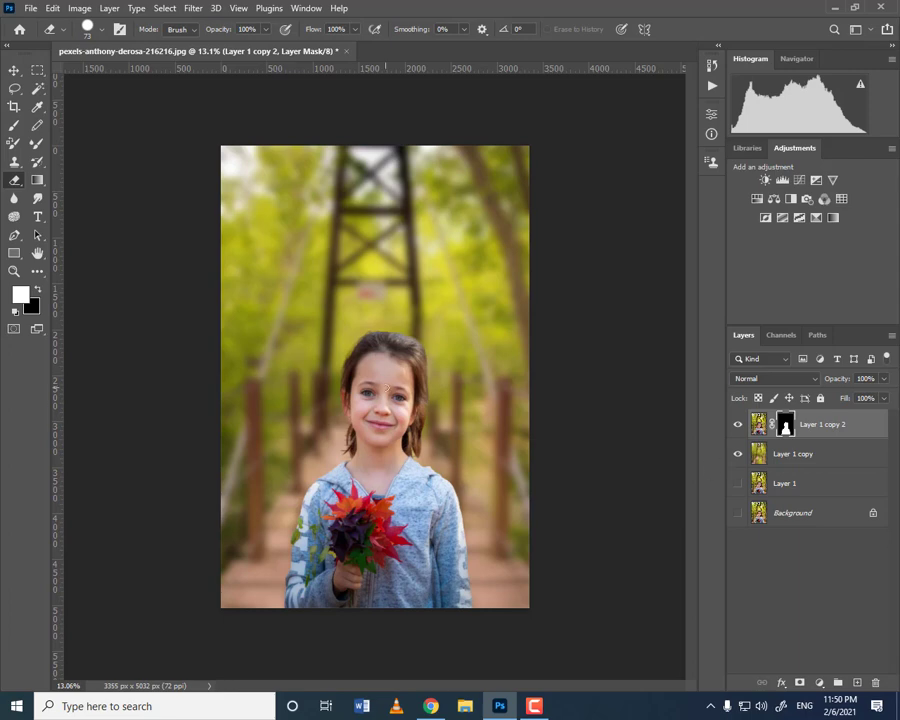